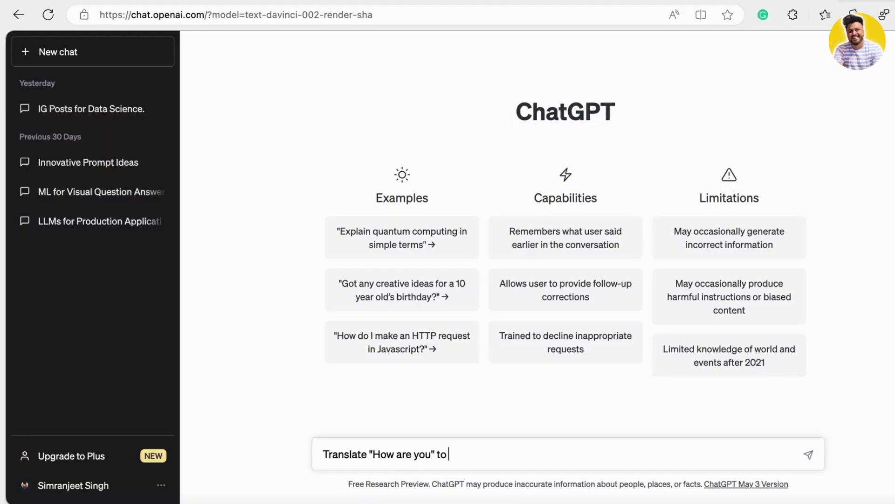
# - Send the prompt 'Translate "How are you" to Spanish and French Both'
pyautogui.write('anish and French ')
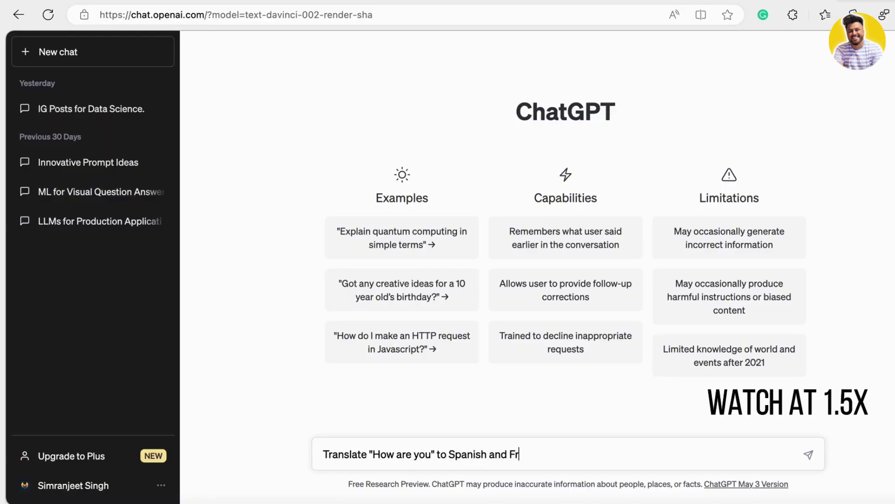
pyautogui.write('Both')
pyautogui.press('Return')
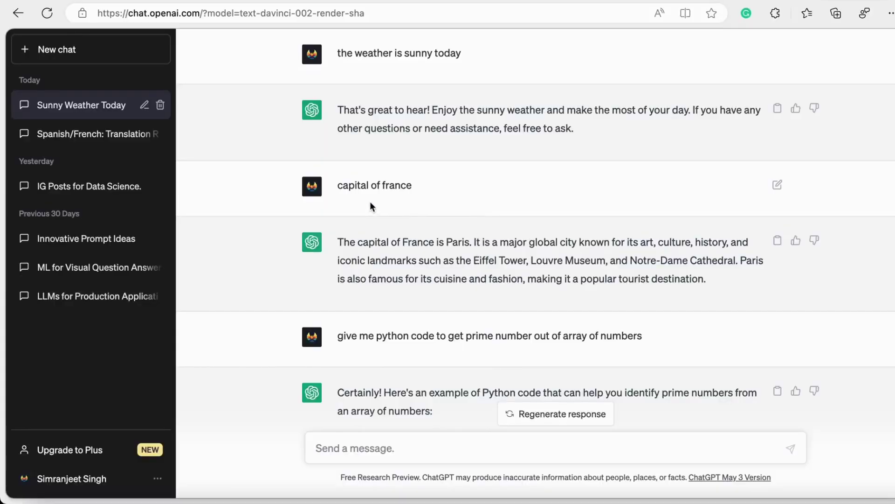
# - Highlight the 'capital of france' question together with its Paris answer
pyautogui.moveTo(338, 186); pyautogui.dragTo(432, 189)
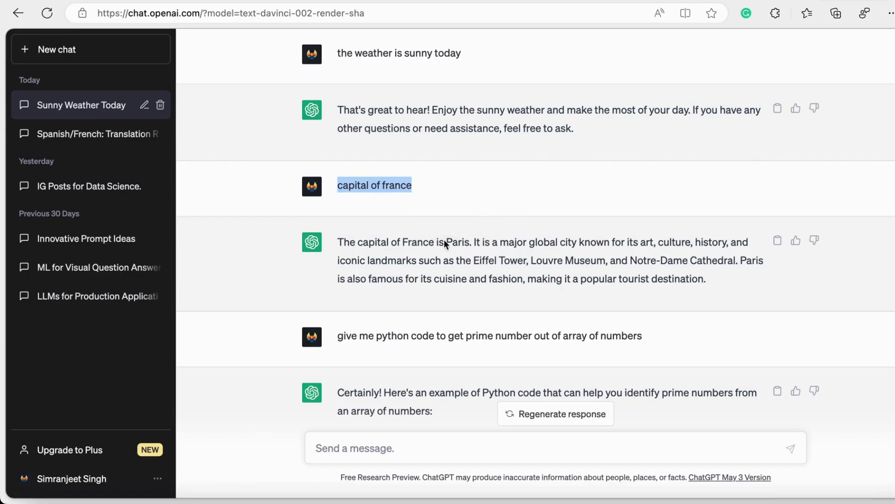
pyautogui.moveTo(423, 242); pyautogui.dragTo(689, 279)
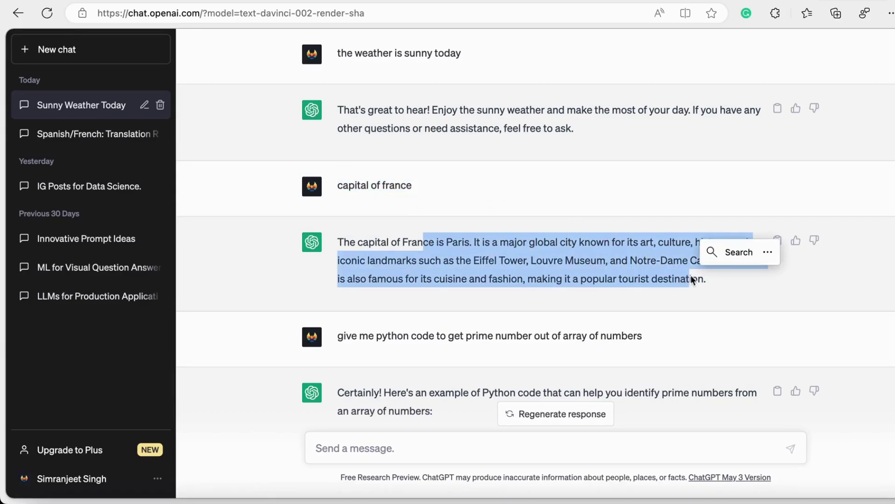
pyautogui.click(712, 281)
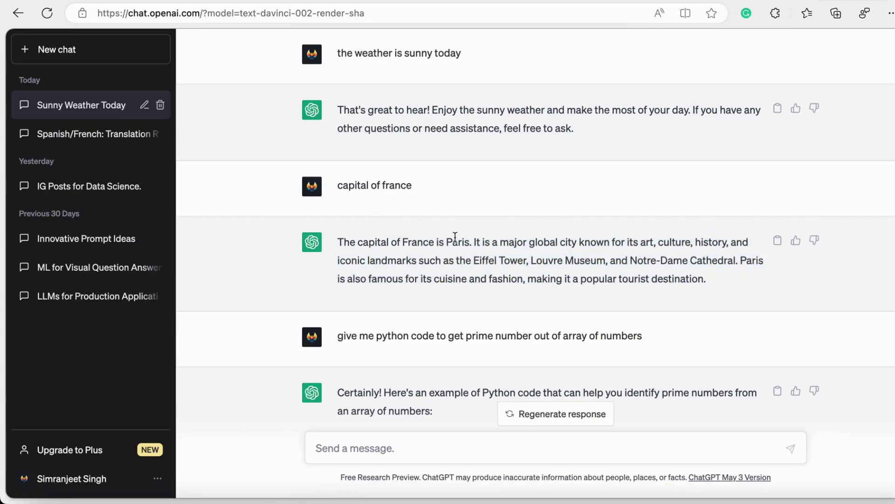
pyautogui.moveTo(338, 185); pyautogui.dragTo(710, 277)
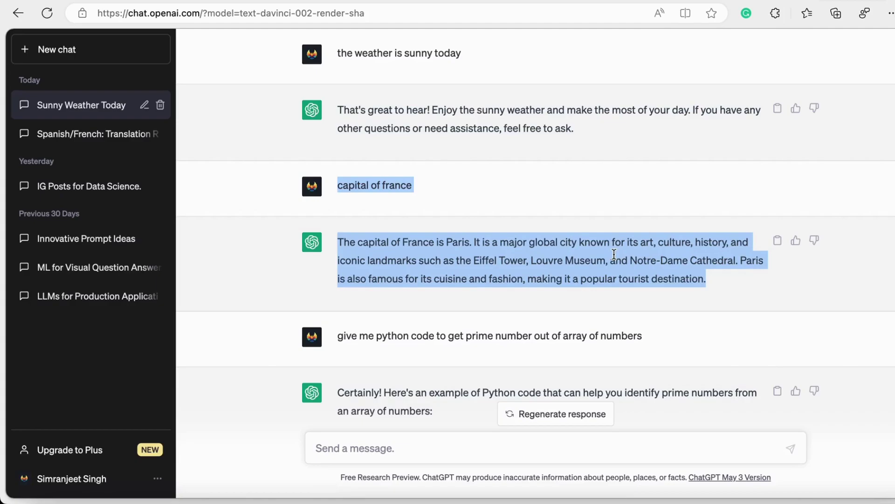
# - Change the question to 'what is capital of France? give a one word answer' and resubmit it
pyautogui.click(777, 185)
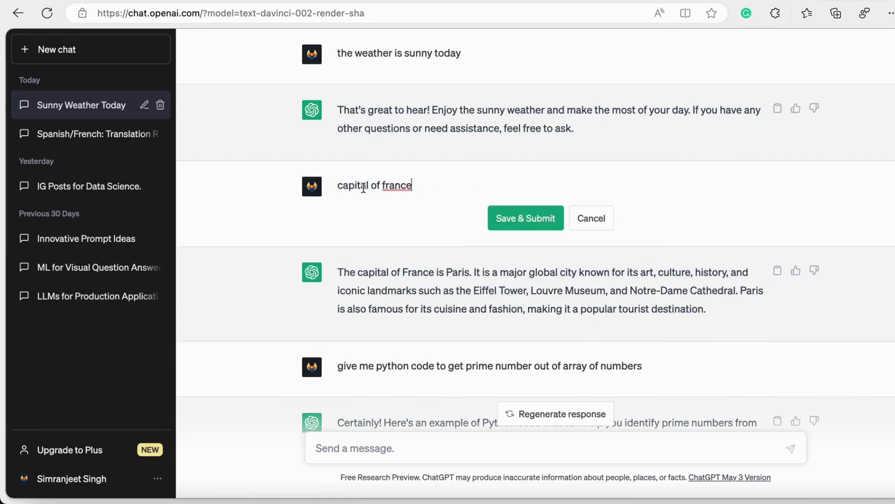
pyautogui.click(338, 186)
pyautogui.write('what ')
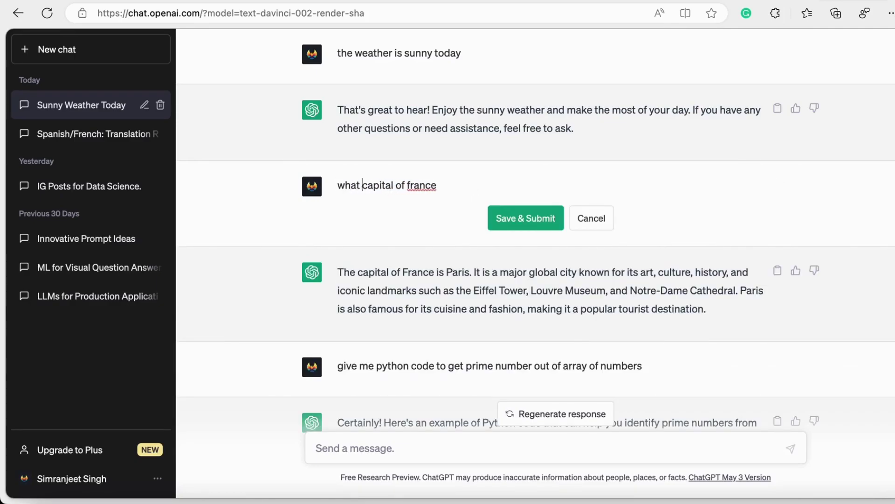
pyautogui.write('is')
pyautogui.click(472, 183)
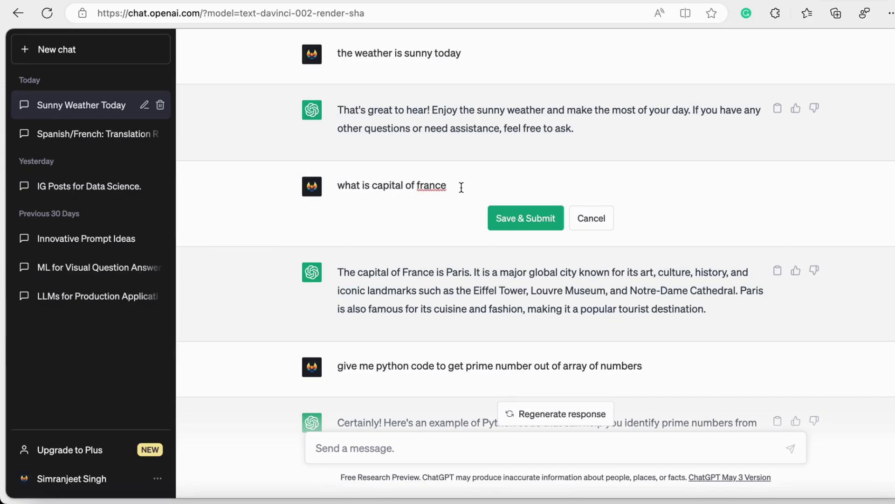
pyautogui.write('?')
pyautogui.press('Left')
pyautogui.press('Left')
pyautogui.press('Left')
pyautogui.press('Left')
pyautogui.press('Left')
pyautogui.press('Left')
pyautogui.press('BackSpace')
pyautogui.write('F')
pyautogui.write('give a one wo')
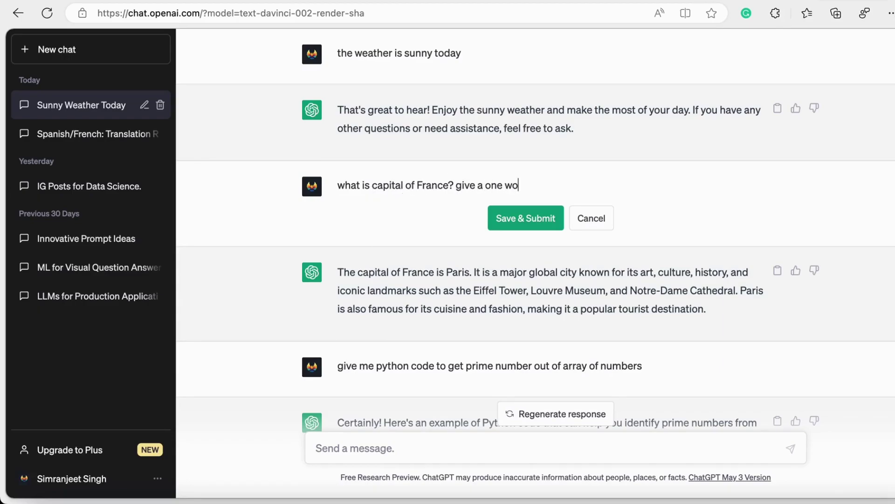
pyautogui.write('rd answer')
pyautogui.click(521, 222)
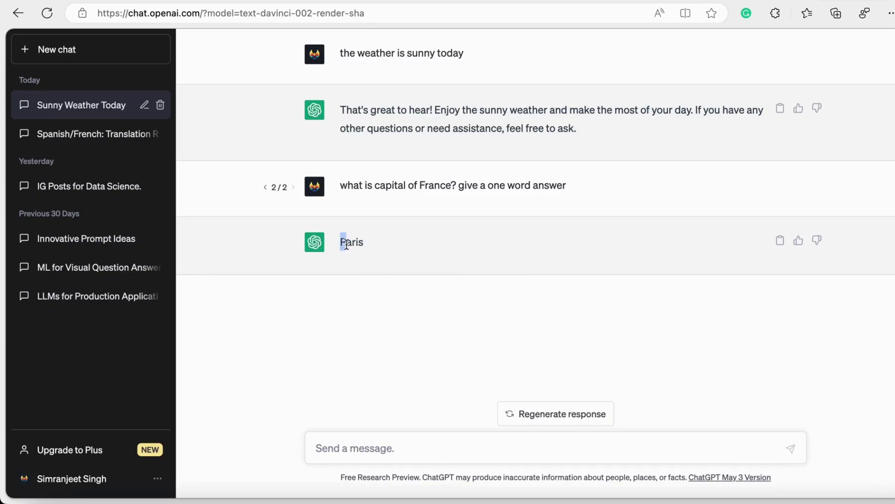
# - Send the prompt 'write python code to prime number'
pyautogui.moveTo(346, 245); pyautogui.dragTo(367, 243)
pyautogui.moveTo(358, 110); pyautogui.dragTo(410, 126)
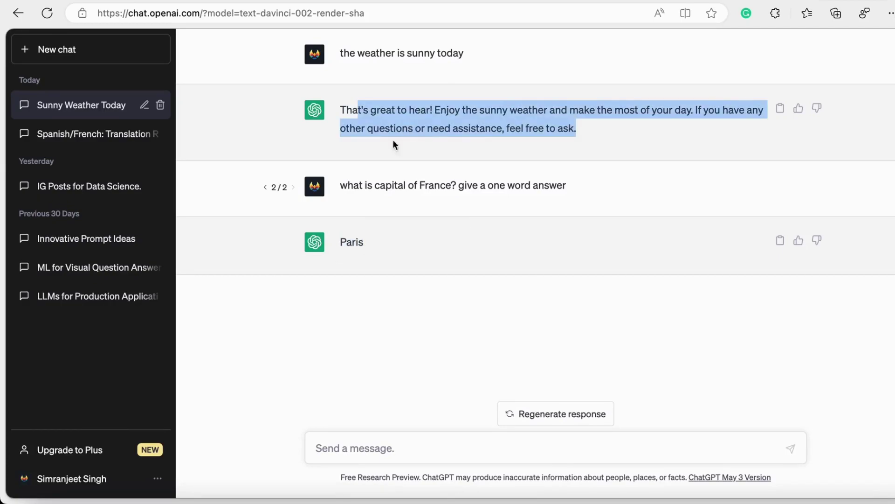
pyautogui.click(367, 434)
pyautogui.write('write')
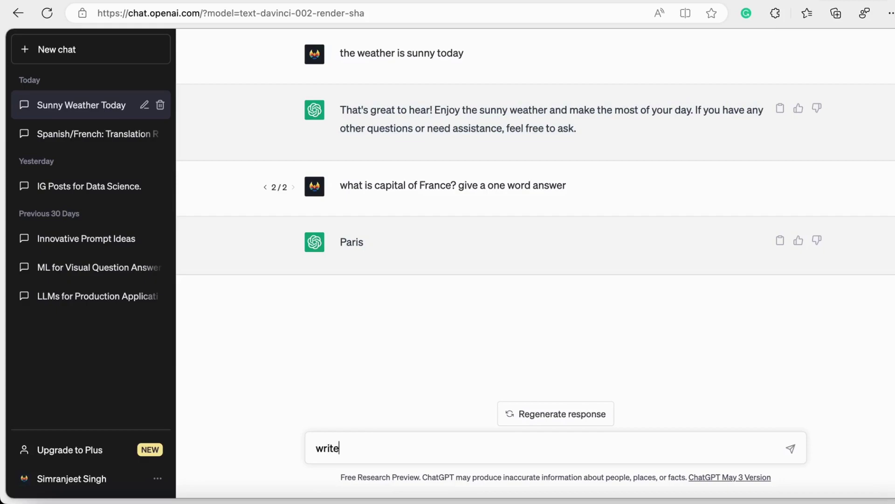
pyautogui.write(' python code to prime num')
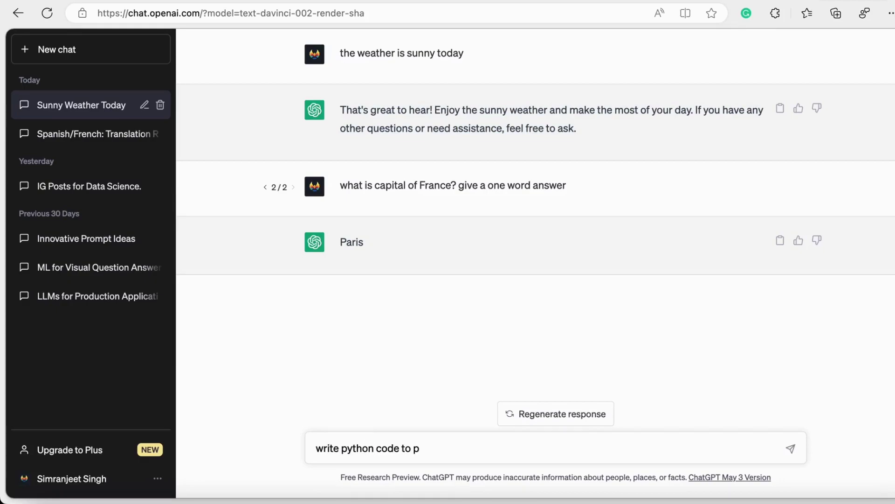
pyautogui.write('ber')
pyautogui.press('Return')
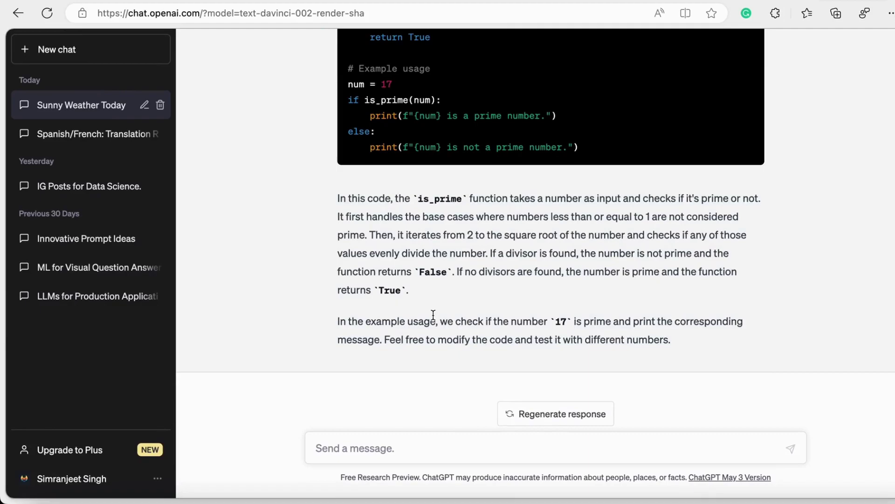
# - Send the prompt 'write essay on world war 2 in 500 words' as the essay starts generating
pyautogui.write('w')
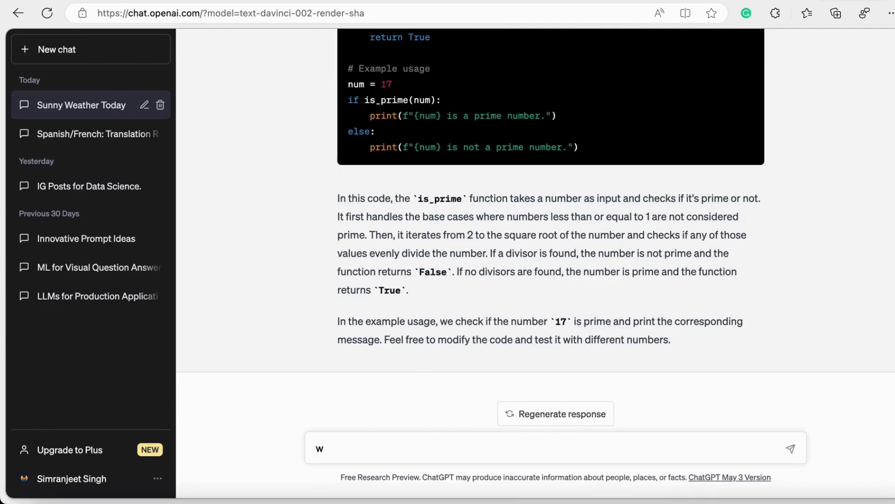
pyautogui.write('rite essay on world wa')
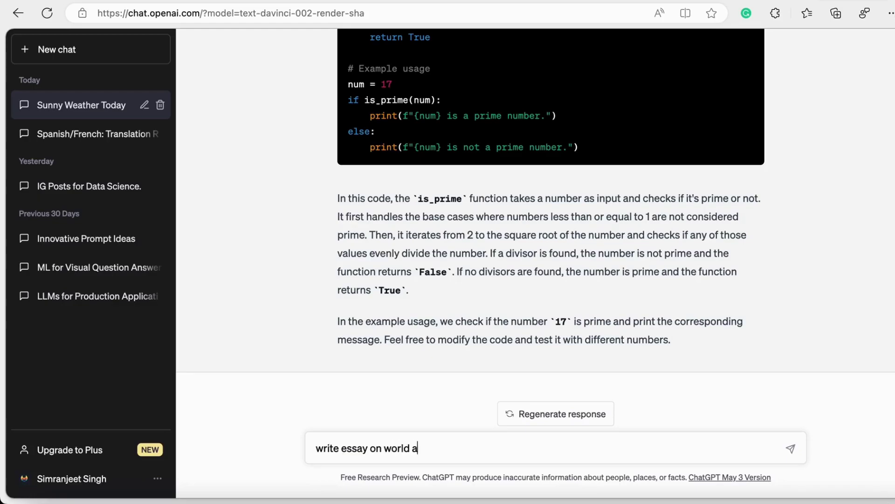
pyautogui.write('r 2 in 500 words')
pyautogui.press('Return')
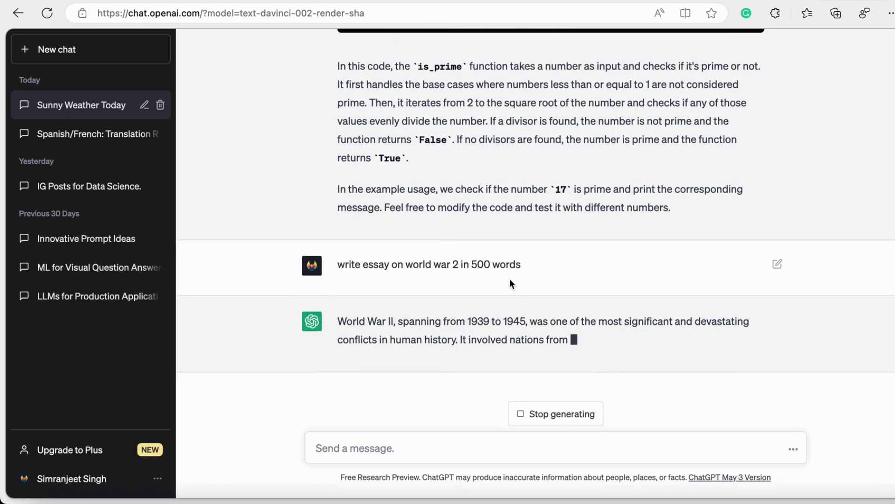
pyautogui.moveTo(471, 264); pyautogui.dragTo(527, 264)
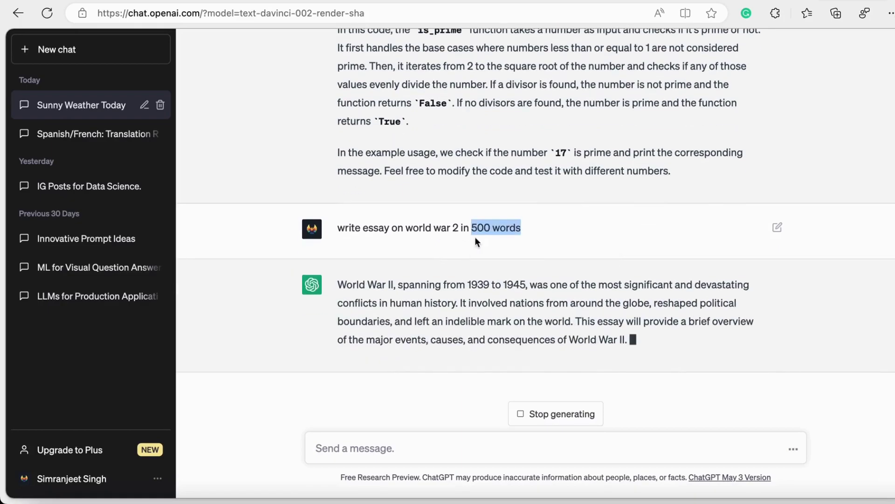
pyautogui.click(475, 237)
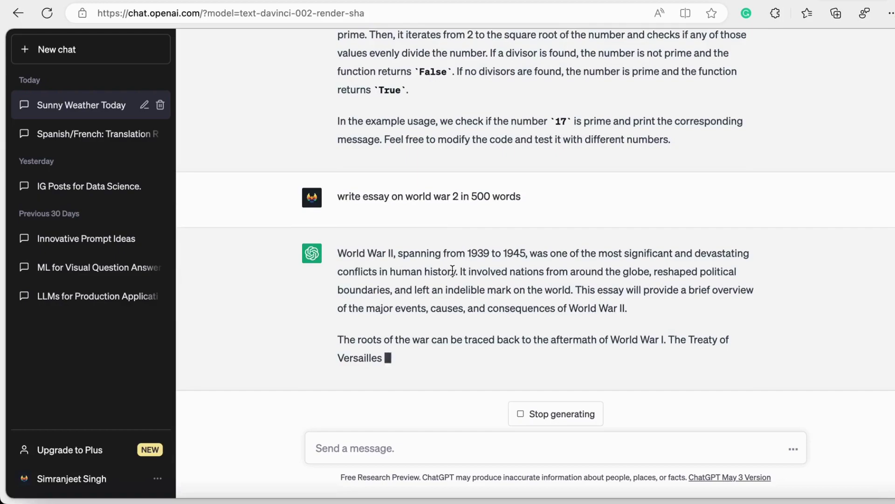